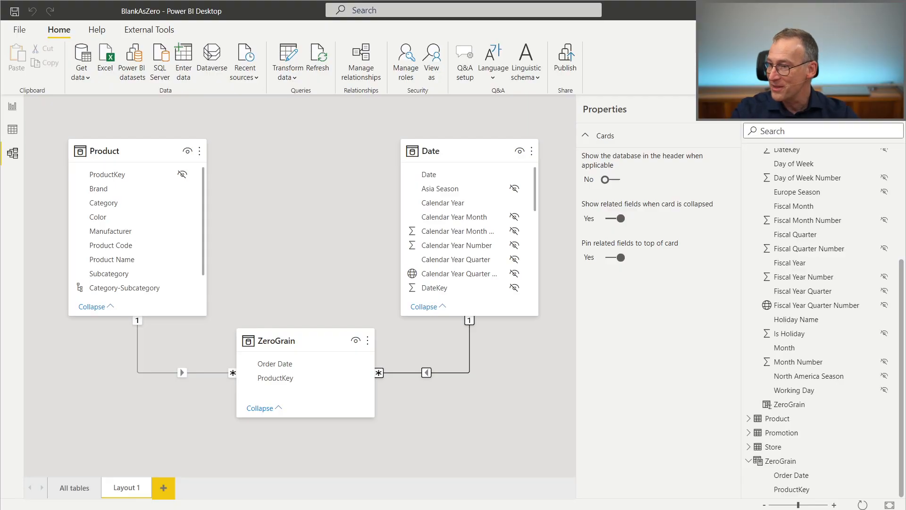
# Show the ZeroGrain table's rows and DAX definition in the data view
pyautogui.click(12, 132)
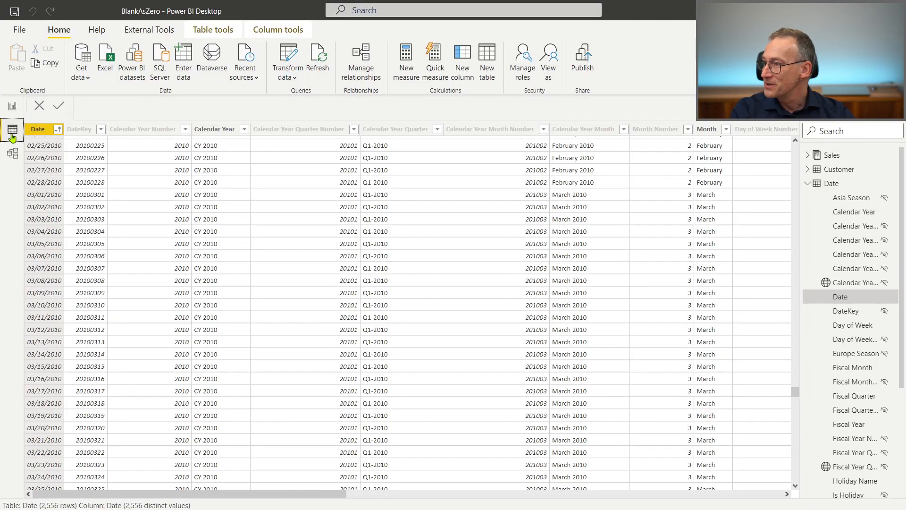
pyautogui.click(808, 184)
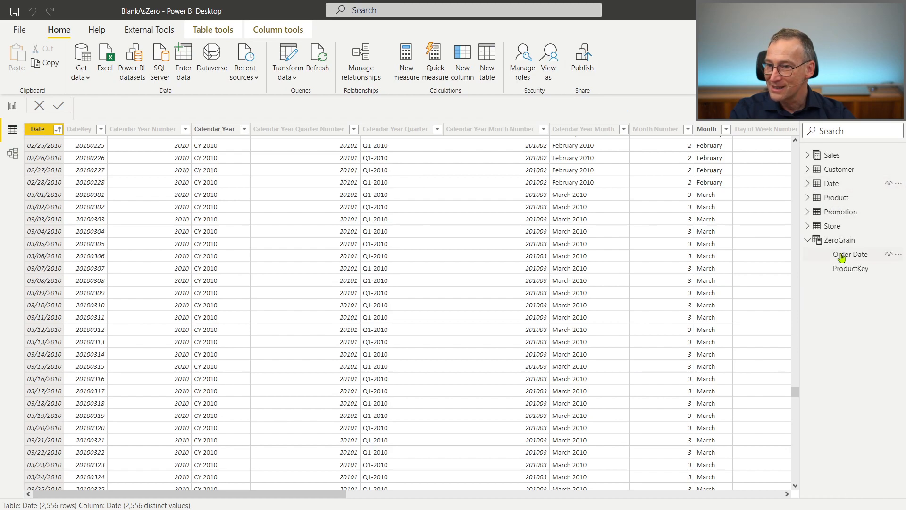
pyautogui.click(839, 241)
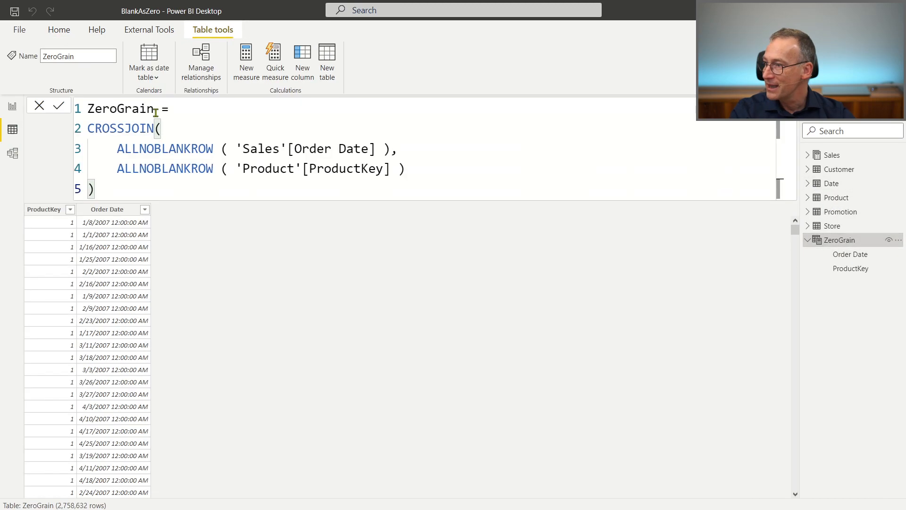
# Replace 'Sales'[Order Date] with 'Date'[Calendar Year Month Number] in the first CROSSJOIN argument of the ZeroGrain formula
pyautogui.click(253, 150)
pyautogui.hotkey('ctrl', 'Right')
pyautogui.hotkey('ctrl', 'Right')
pyautogui.hotkey('ctrl', 'Right')
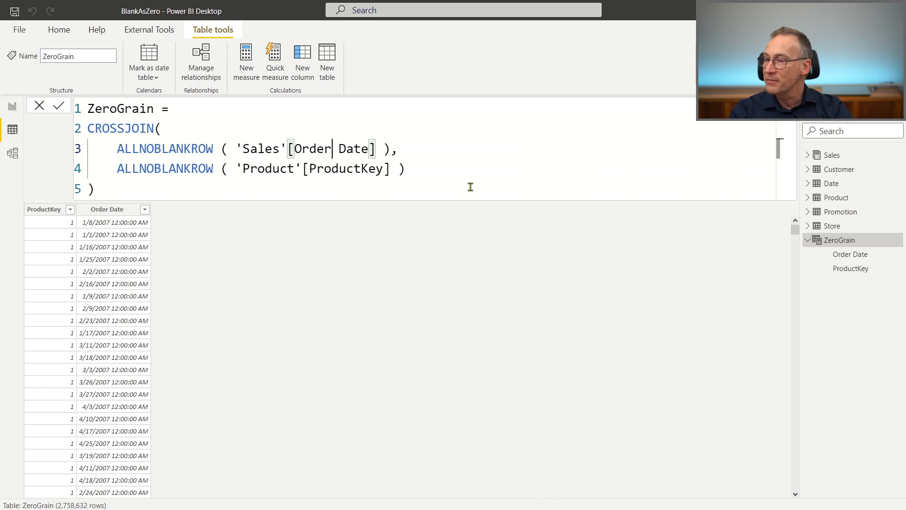
pyautogui.hotkey('ctrl', 'Left')
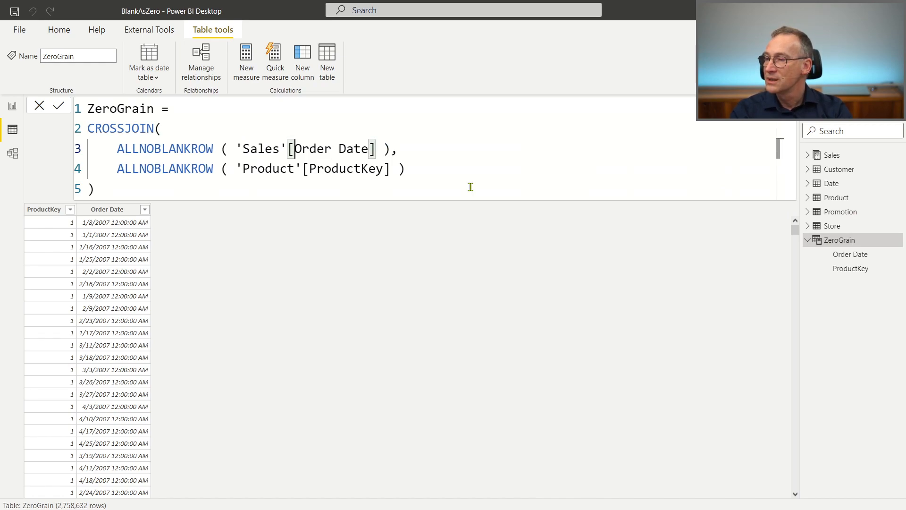
pyautogui.hotkey('ctrl', 'Left')
pyautogui.press('Left')
pyautogui.hotkey('shift', 'ctrl', 'Right')
pyautogui.hotkey('shift', 'ctrl', 'Right')
pyautogui.hotkey('shift', 'ctrl', 'Right')
pyautogui.hotkey('shift', 'ctrl', 'Right')
pyautogui.hotkey('shift', 'ctrl', 'Right')
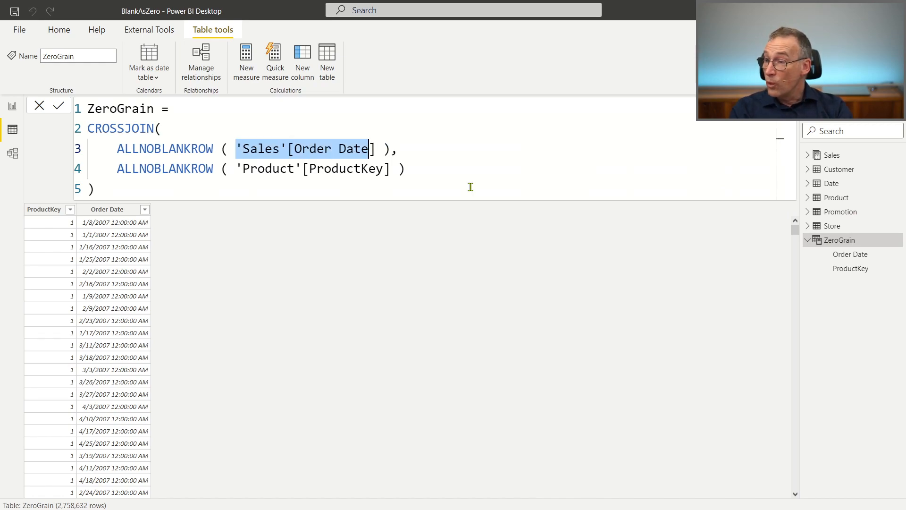
pyautogui.write("'Date'[")
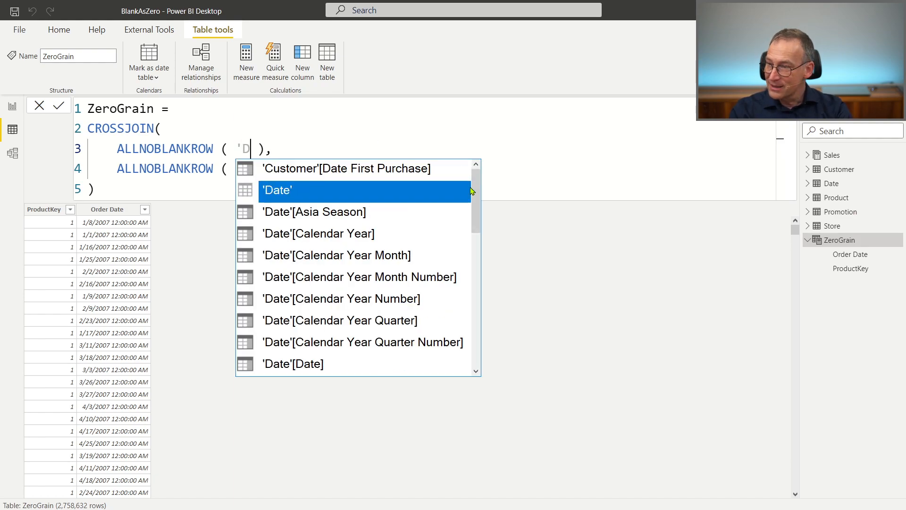
pyautogui.press('Down')
pyautogui.press('Down')
pyautogui.press('Down')
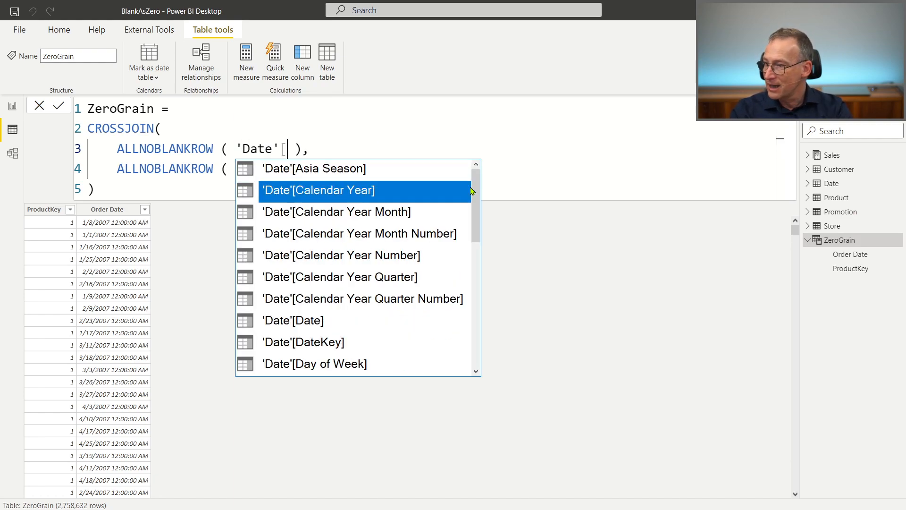
pyautogui.press('Tab')
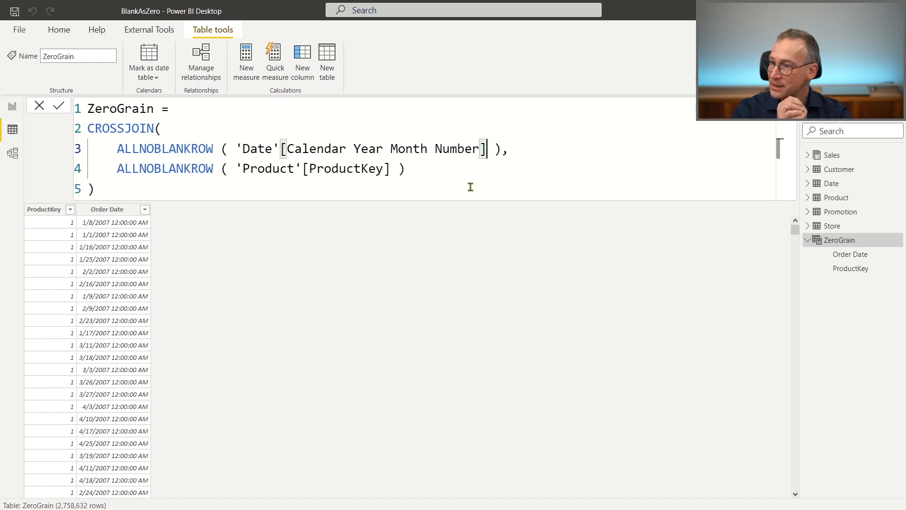
# Change the function around 'Date'[Calendar Year Month Number] from ALLNOBLANKROW to SUMMARIZE
pyautogui.press('Home')
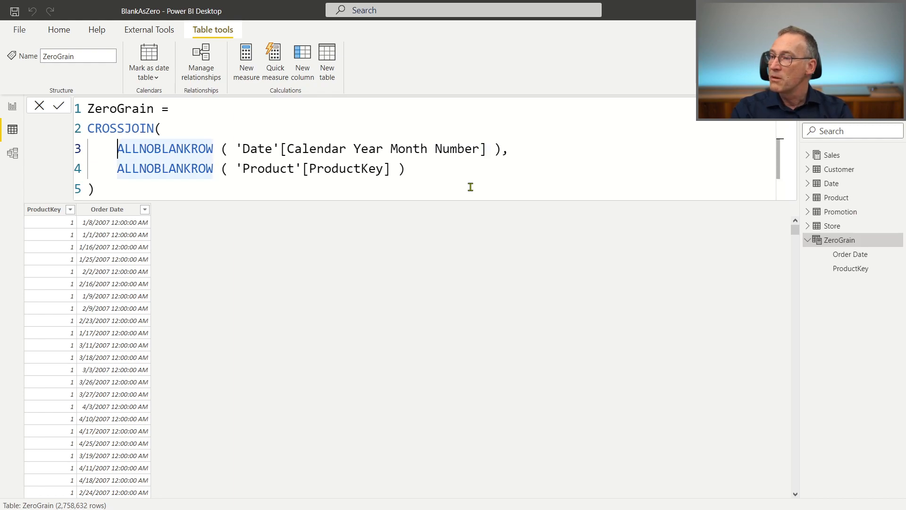
pyautogui.hotkey('ctrl', 'Right')
pyautogui.hotkey('ctrl', 'Right')
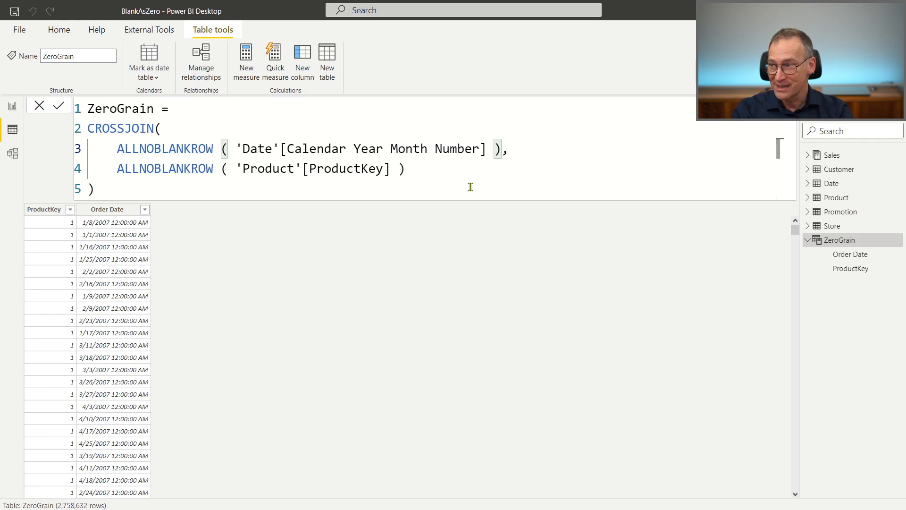
pyautogui.hotkey('ctrl', 'shift', 'Left')
pyautogui.write('SUMMA')
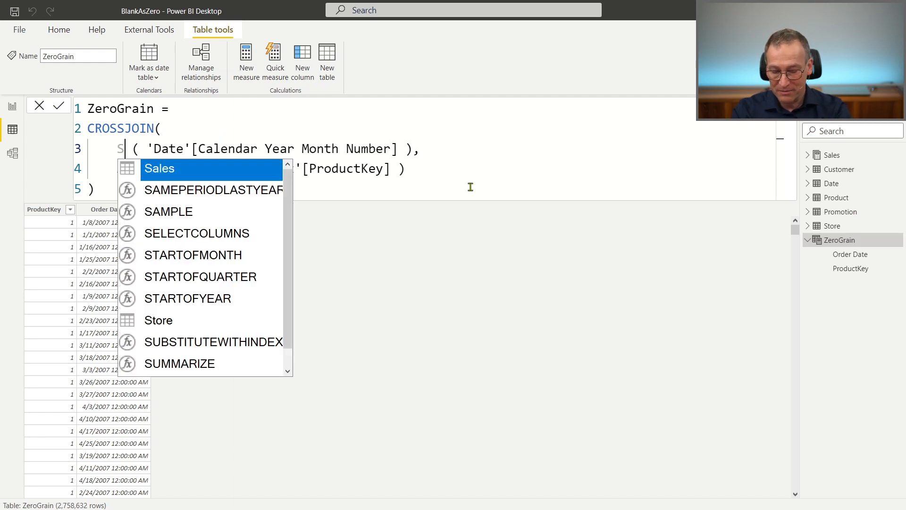
pyautogui.write('RIZE')
pyautogui.press('Right')
pyautogui.press('Right')
pyautogui.press('Right')
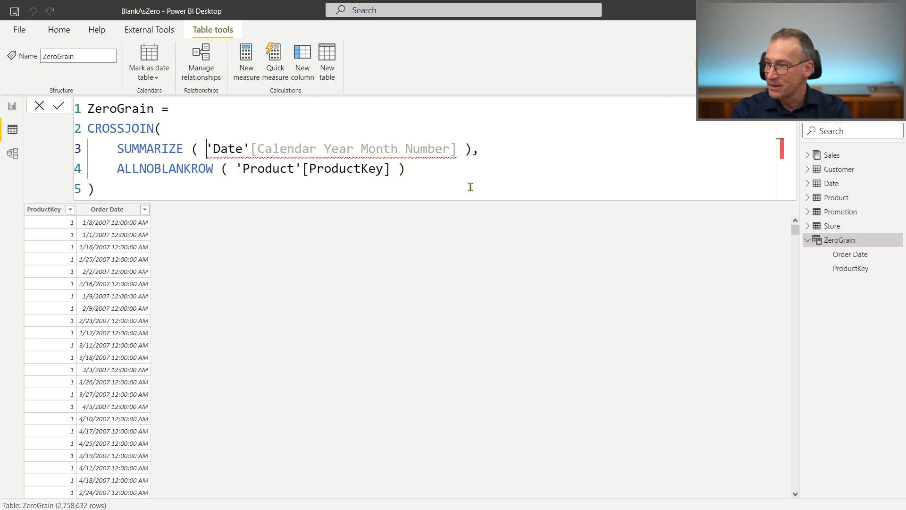
# Add Sales as the first argument of SUMMARIZE and commit the ZeroGrain table formula
pyautogui.write('Salkes')
pyautogui.press('BackSpace')
pyautogui.press('BackSpace')
pyautogui.press('BackSpace')
pyautogui.write('es,')
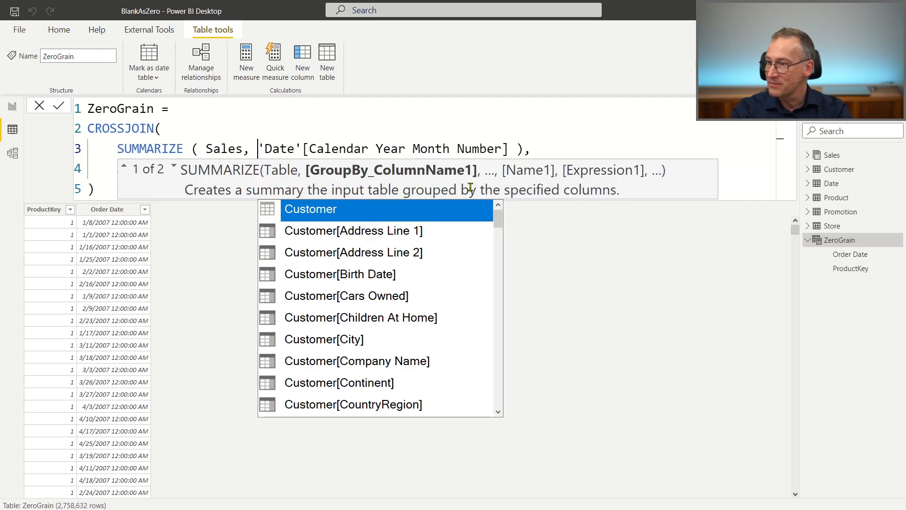
pyautogui.press('End')
pyautogui.press('Down')
pyautogui.press('Down')
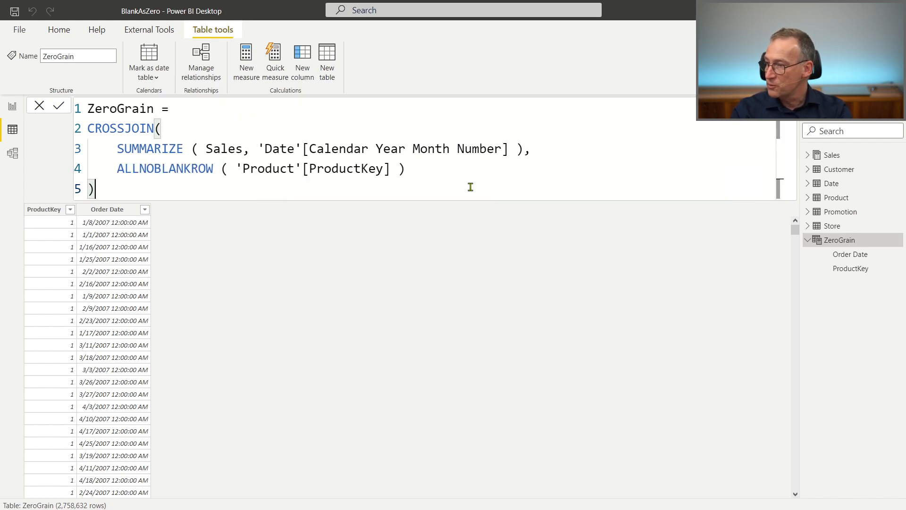
pyautogui.press('Return')
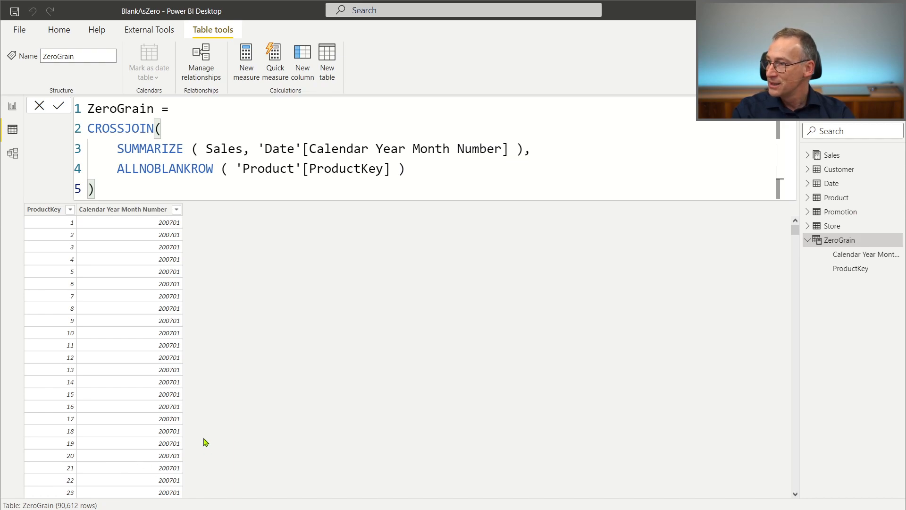
# In the model diagram, shift the ZeroGrain table slightly and widen the Date table so its column names are readable
pyautogui.click(12, 153)
pyautogui.click(307, 338)
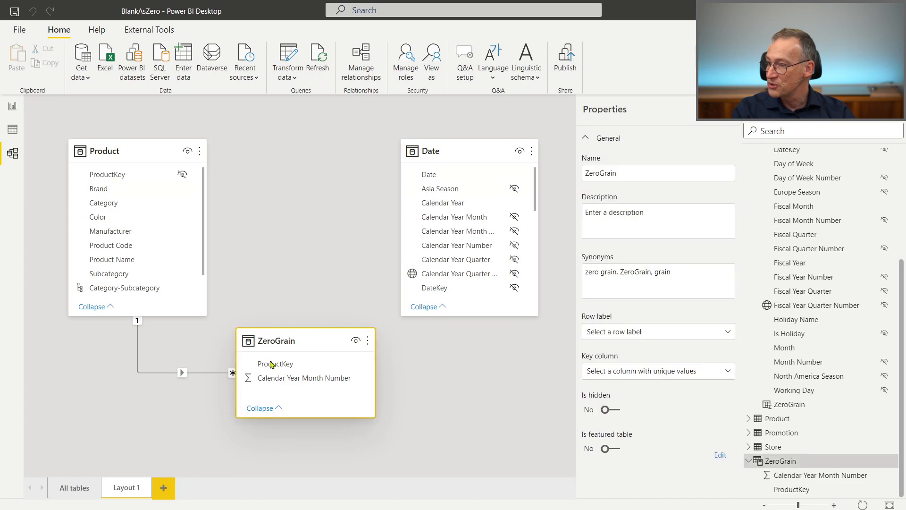
pyautogui.moveTo(305, 333); pyautogui.dragTo(290, 335)
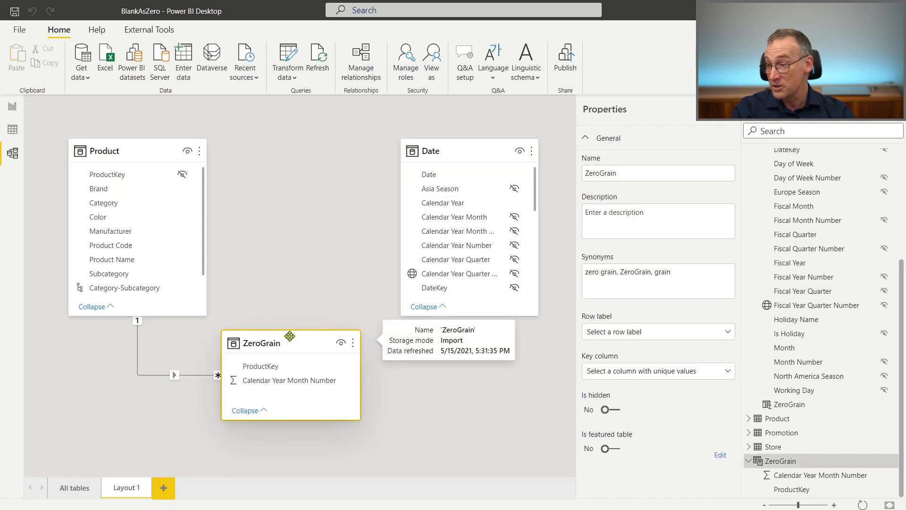
pyautogui.click(387, 367)
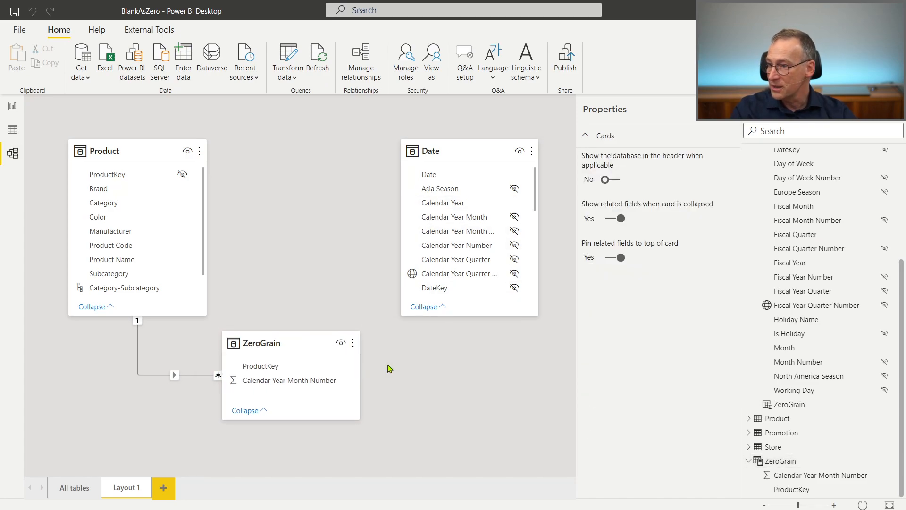
pyautogui.click(272, 383)
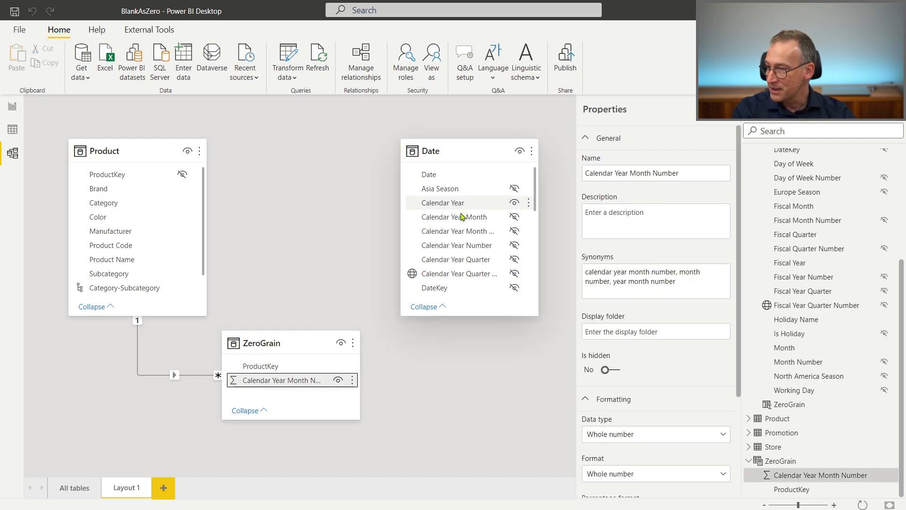
pyautogui.moveTo(400, 219); pyautogui.dragTo(372, 220)
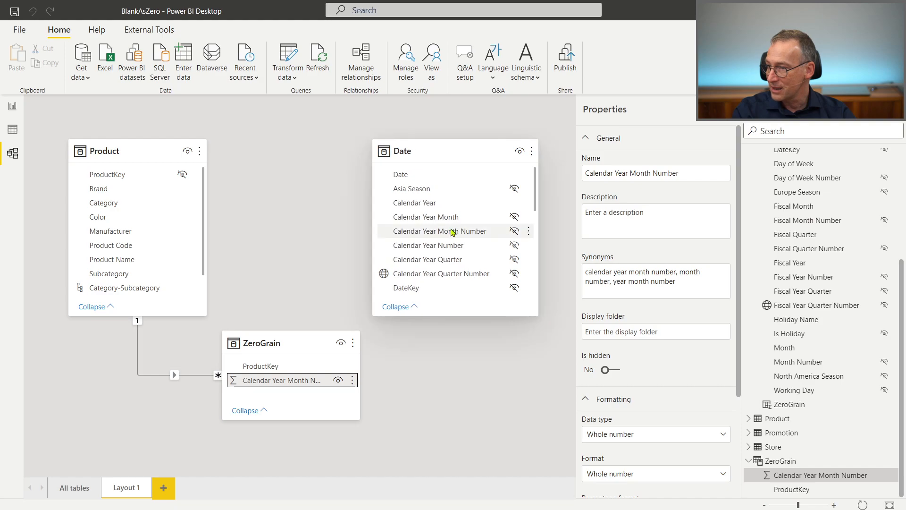
# Relate ZeroGrain to Date on Calendar Year Month Number, many-to-many with Single (Date filters ZeroGrain), and reposition ZeroGrain slightly lower
pyautogui.moveTo(299, 380); pyautogui.dragTo(438, 231)
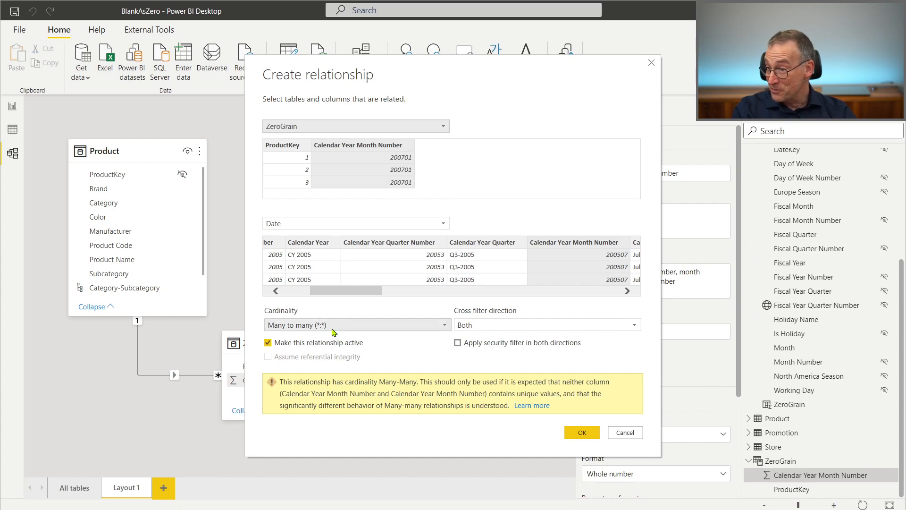
pyautogui.click(486, 325)
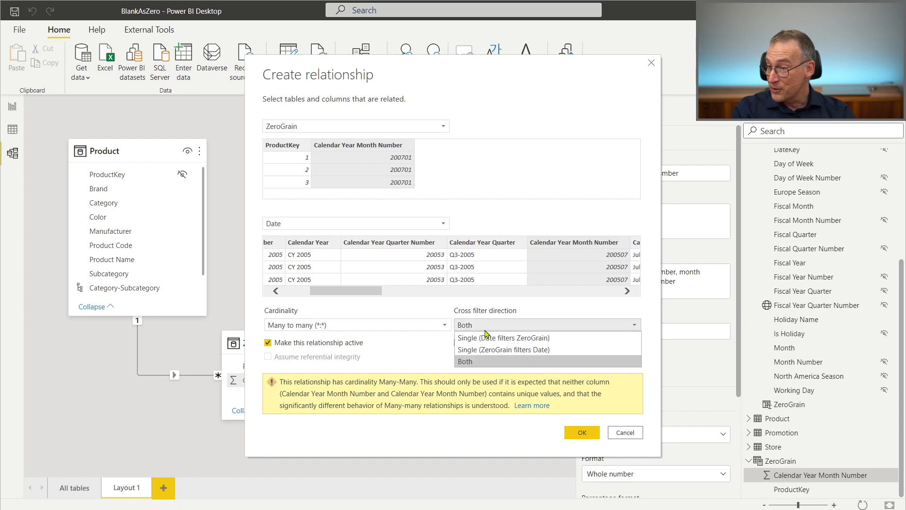
pyautogui.click(519, 338)
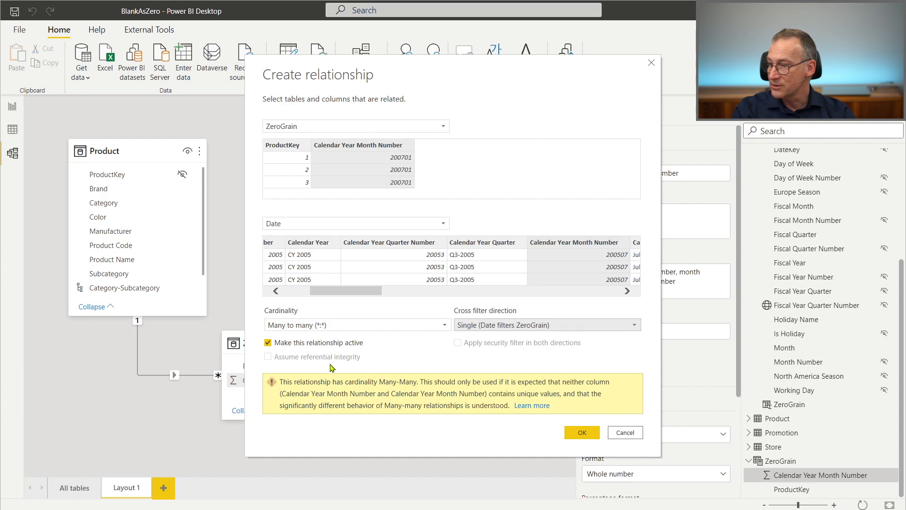
pyautogui.click(580, 431)
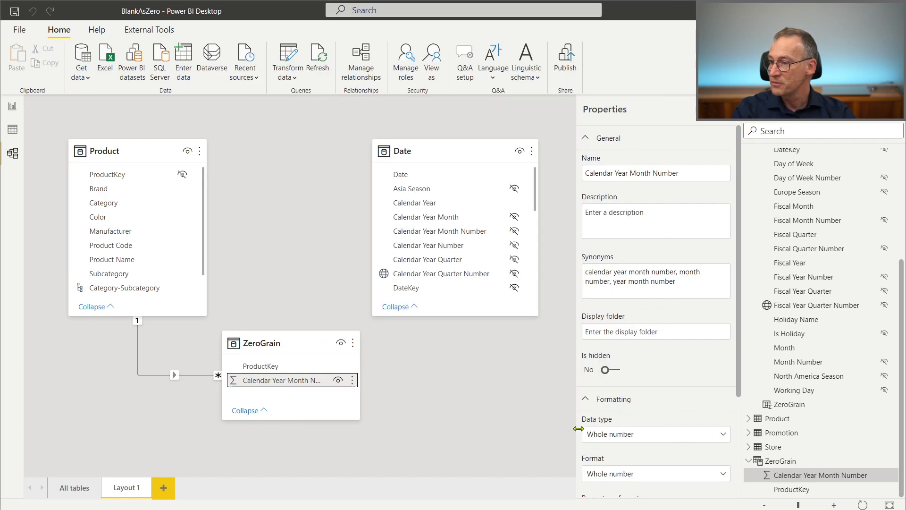
pyautogui.moveTo(315, 346)
pyautogui.mouseDown()
pyautogui.moveTo(305, 347)
pyautogui.moveTo(311, 355)
pyautogui.mouseUp()
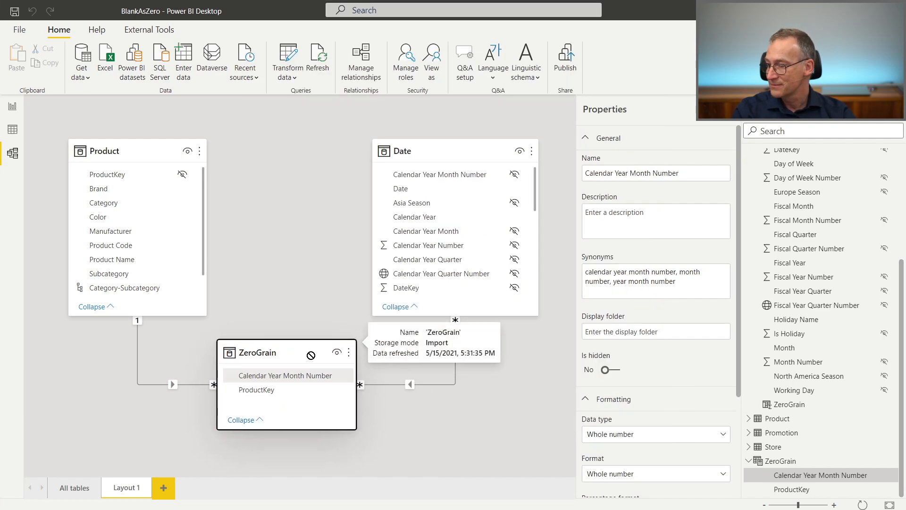
pyautogui.click(404, 434)
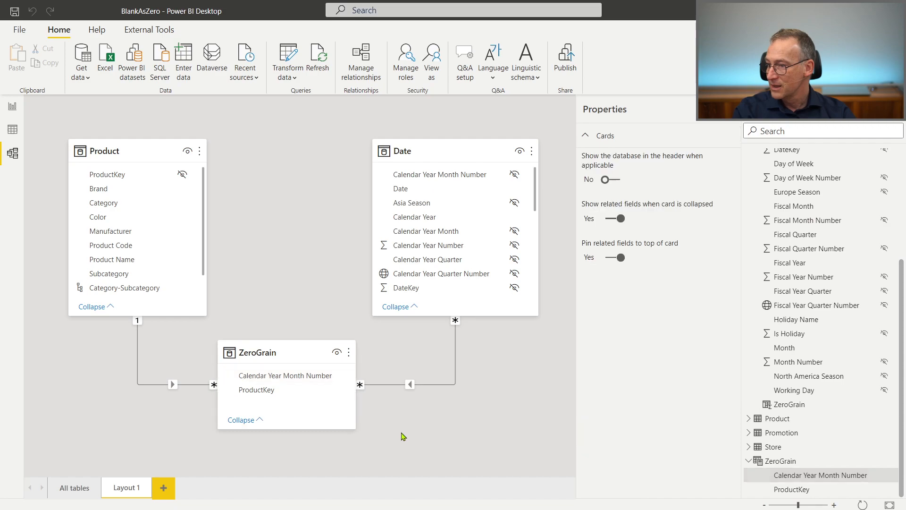
pyautogui.click(433, 154)
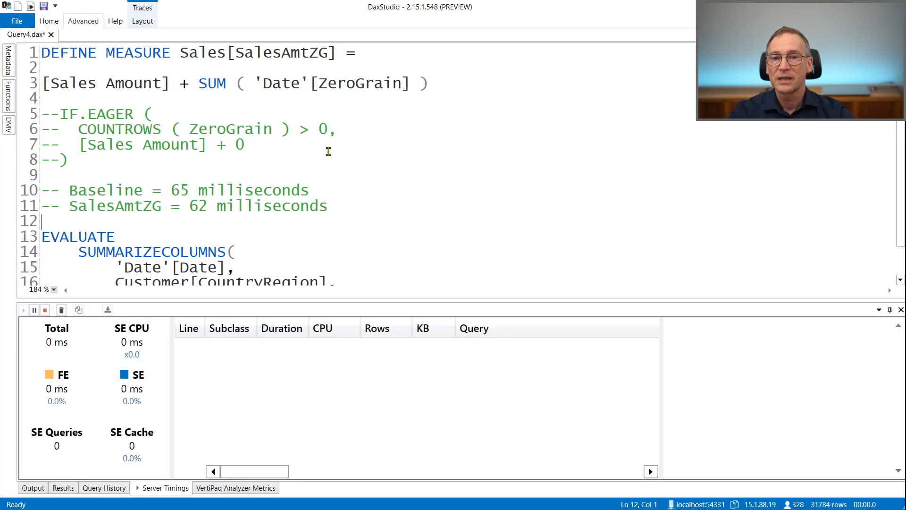
# In the DAX Studio query, comment out the [Sales Amount] + SUM ( 'Date'[ZeroGrain] ) expression of the SalesAmtZG measure
pyautogui.click(328, 151)
pyautogui.press('Up')
pyautogui.press('Up')
pyautogui.press('Up')
pyautogui.press('Up')
pyautogui.press('Home')
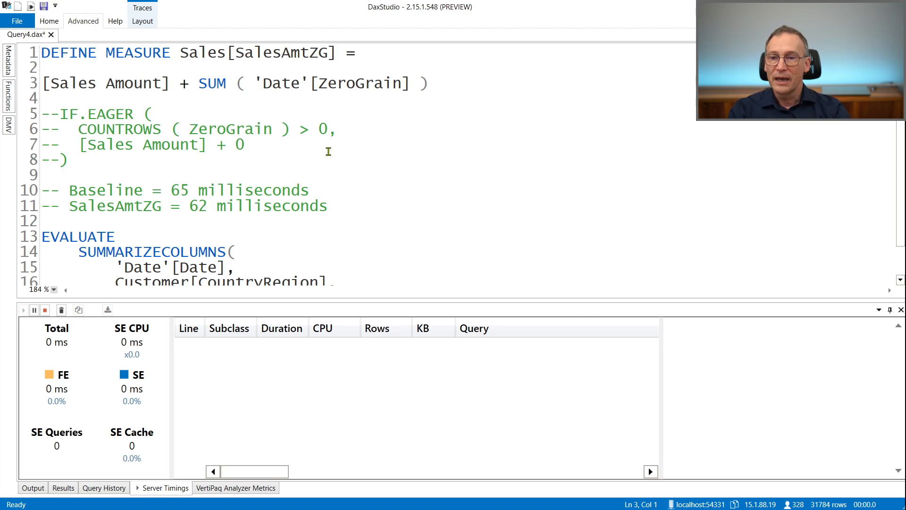
pyautogui.write('--')
# Uncomment the IF.EAGER ( COUNTROWS ( ZeroGrain ) > 0, [Sales Amount] + 0 ) block and keep its inner lines indented
pyautogui.press('Delete')
pyautogui.press('Delete')
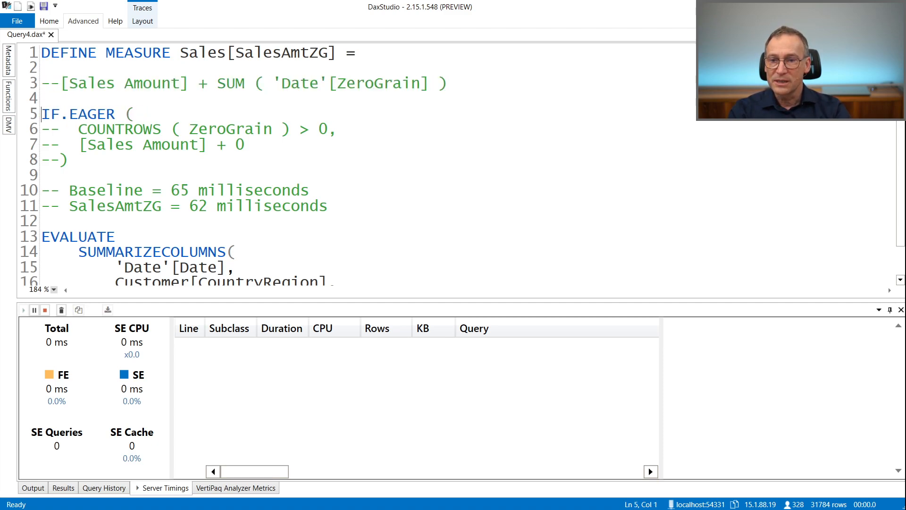
pyautogui.press('Down')
pyautogui.press('Delete')
pyautogui.press('Delete')
pyautogui.press('Down')
pyautogui.press('Delete')
pyautogui.press('Delete')
pyautogui.press('Delete')
pyautogui.press('Down')
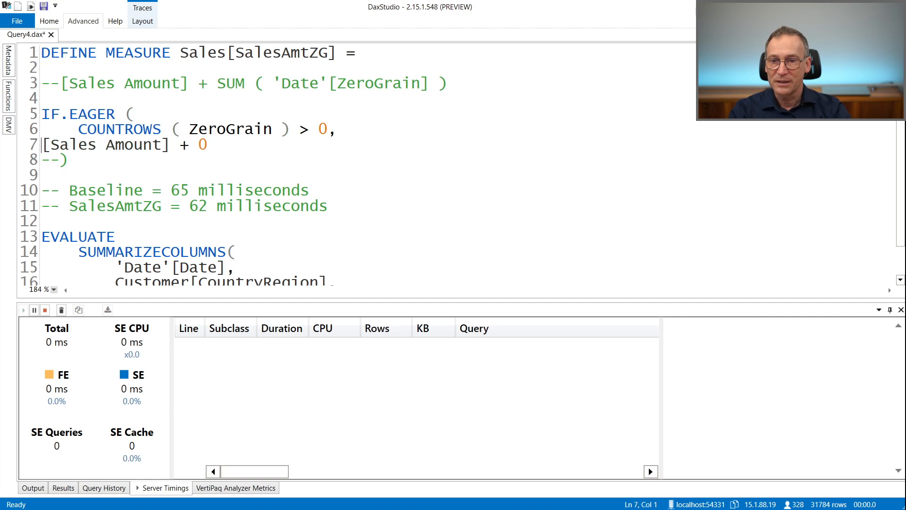
pyautogui.press('Tab')
pyautogui.press('Down')
pyautogui.press('Home')
pyautogui.press('Delete')
pyautogui.press('Delete')
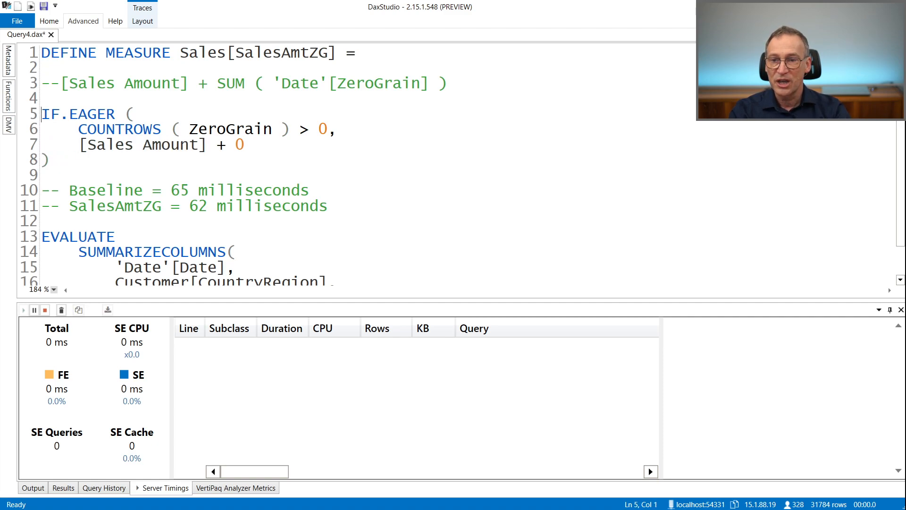
pyautogui.hotkey('shift', 'Down')
pyautogui.hotkey('shift', 'Down')
pyautogui.hotkey('shift', 'Down')
pyautogui.hotkey('shift', 'Down')
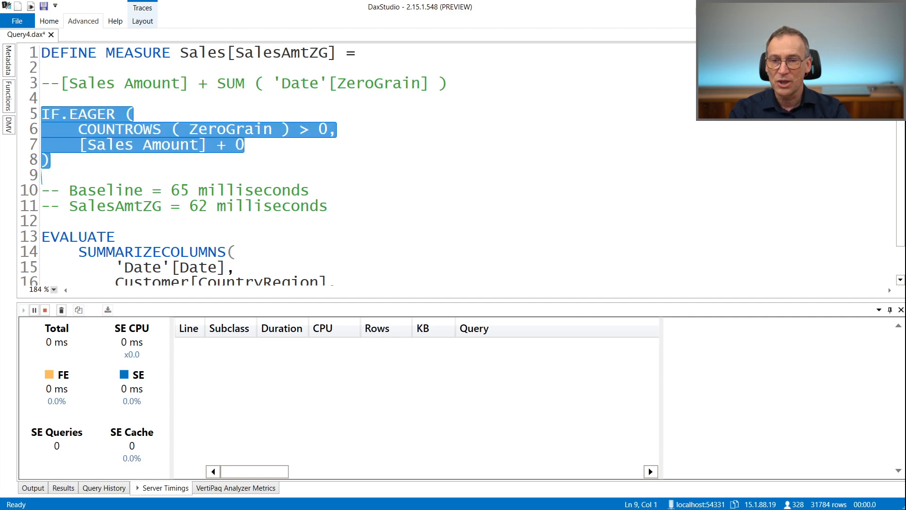
pyautogui.press('Up')
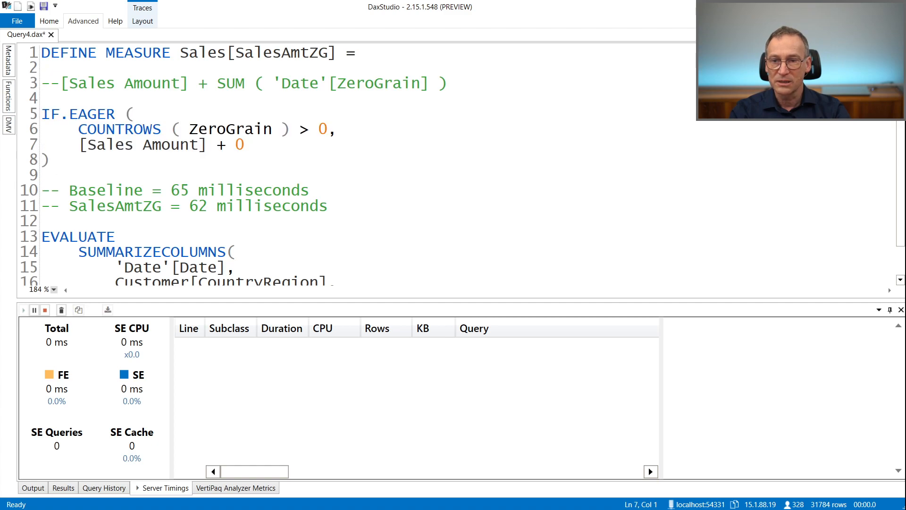
pyautogui.press('Up')
pyautogui.press('End')
pyautogui.press('Home')
pyautogui.press('Down')
pyautogui.press('End')
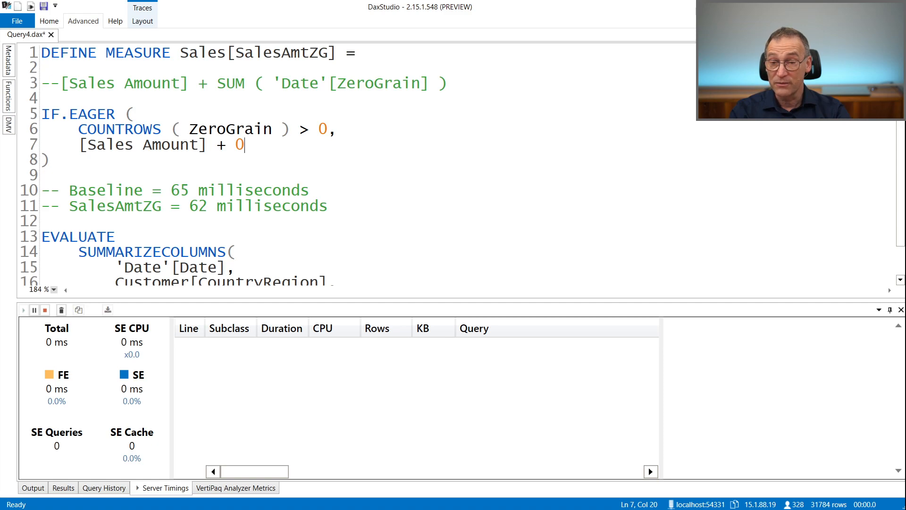
# Run the query with the IF.EAGER version of SalesAmtZG based on COUNTROWS ( ZeroGrain ) and capture its server timings
pyautogui.press('Down')
pyautogui.press('Up')
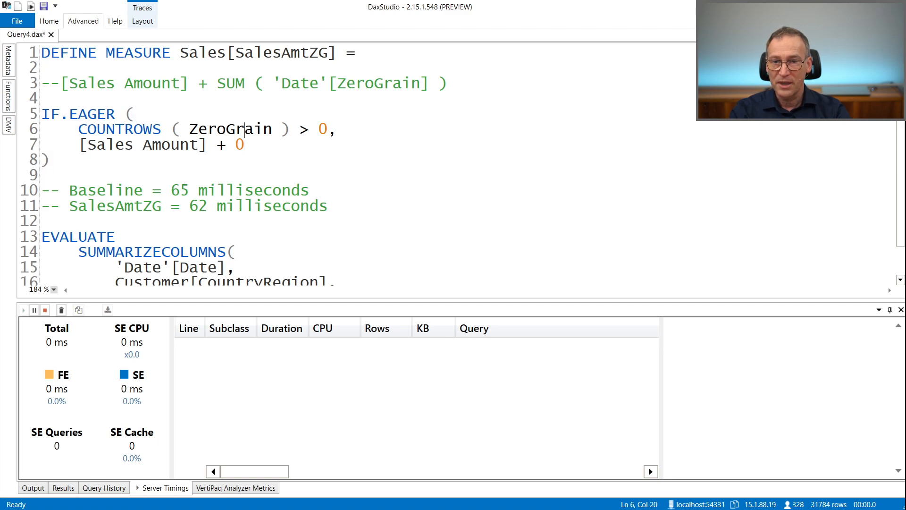
pyautogui.press('Right')
pyautogui.hotkey('ctrl', 'shift', 'Left')
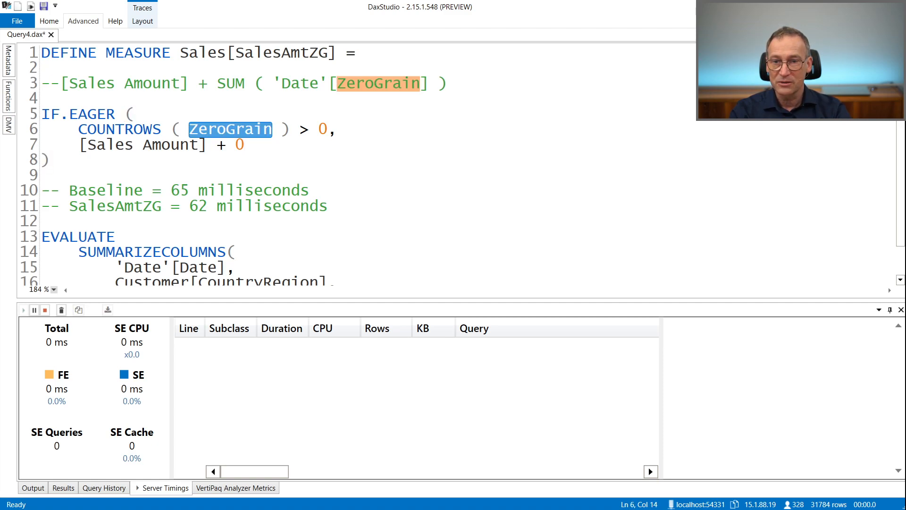
pyautogui.press('Home')
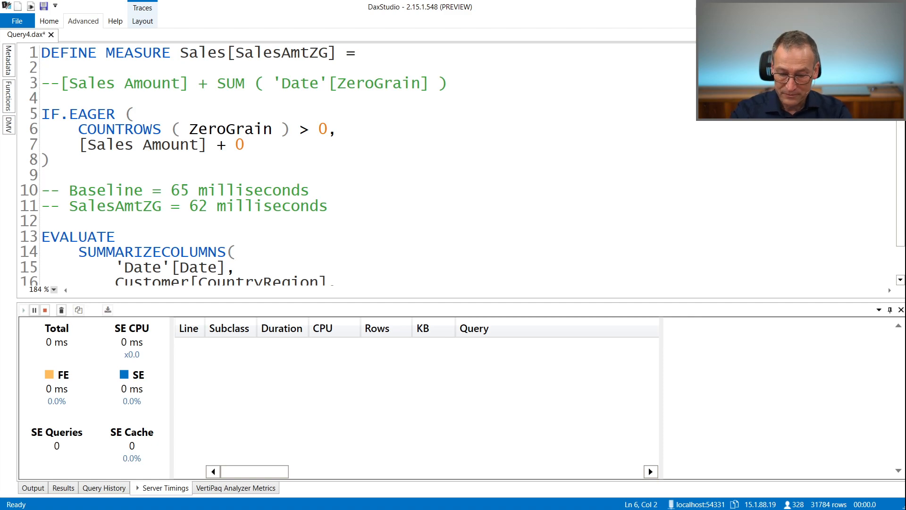
pyautogui.press('F5')
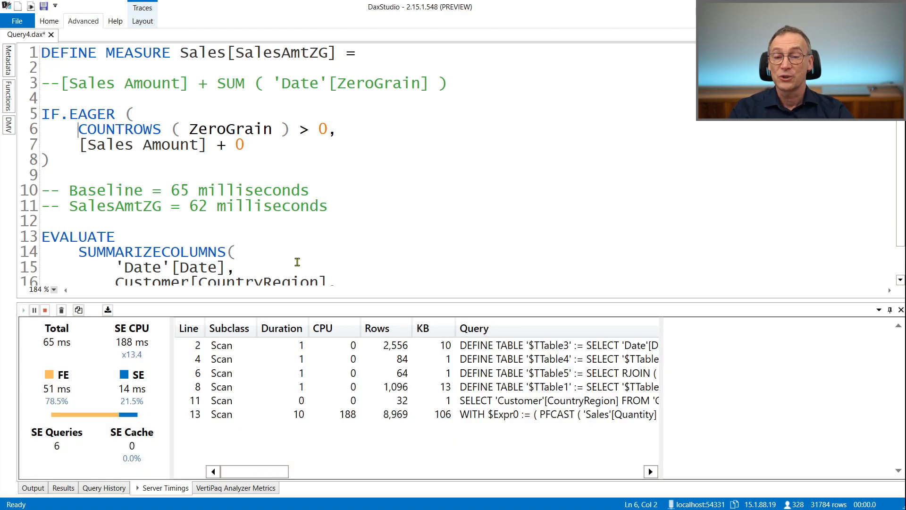
# Compare the run with the Baseline comment and examine each storage engine scan in the server timings, from line 2 to line 13
pyautogui.scroll(-1, 230, 252)
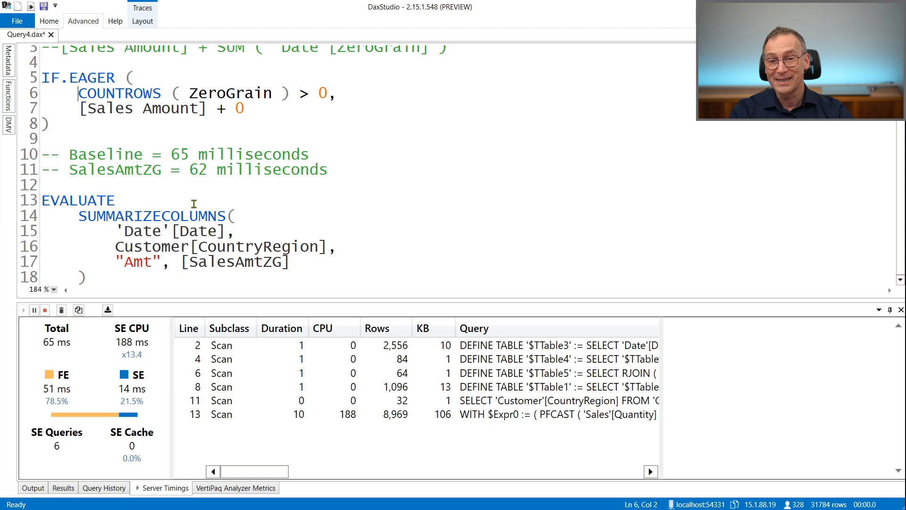
pyautogui.click(269, 227)
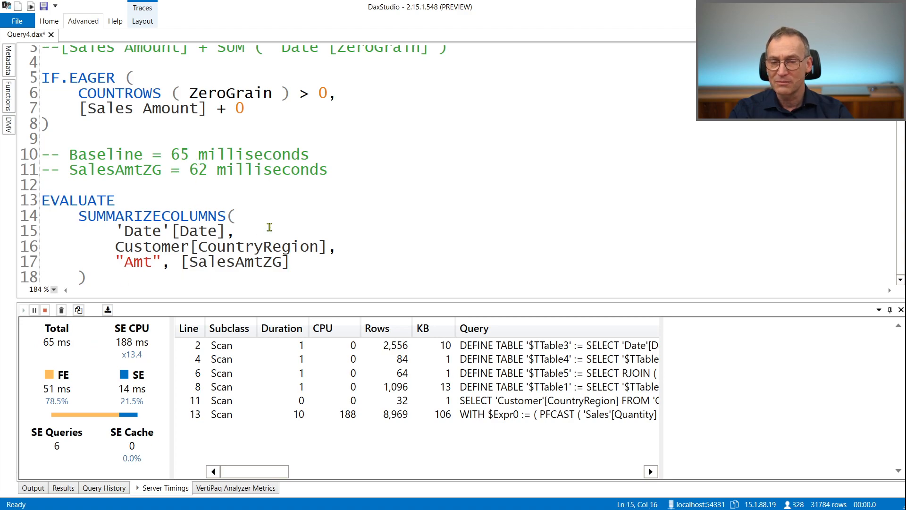
pyautogui.scroll(1, 188, 208)
pyautogui.scroll(-1, 94, 189)
pyautogui.moveTo(70, 154); pyautogui.dragTo(145, 158)
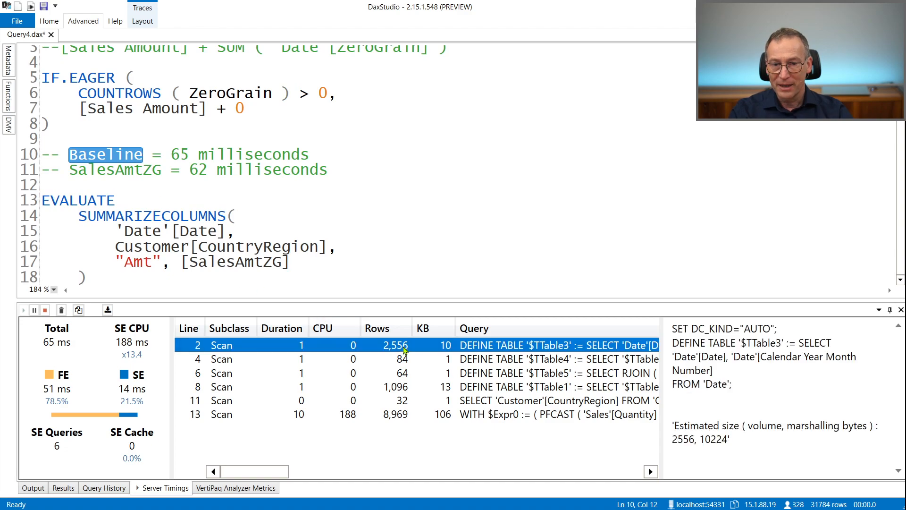
pyautogui.click(404, 358)
pyautogui.click(406, 373)
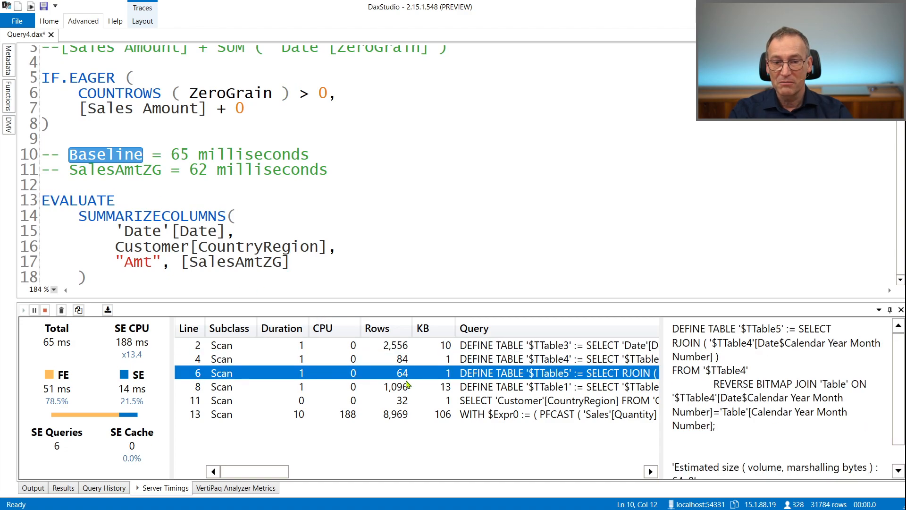
pyautogui.click(407, 386)
pyautogui.click(408, 401)
pyautogui.click(410, 415)
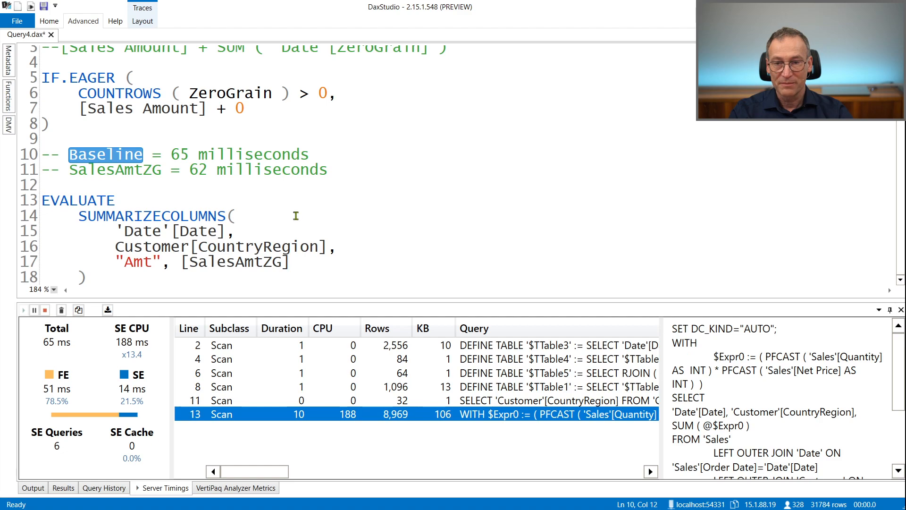
pyautogui.click(293, 215)
# Refresh the model's VertiPaq Analyzer metrics and check the ZeroGrain table's cardinality and size
pyautogui.click(231, 489)
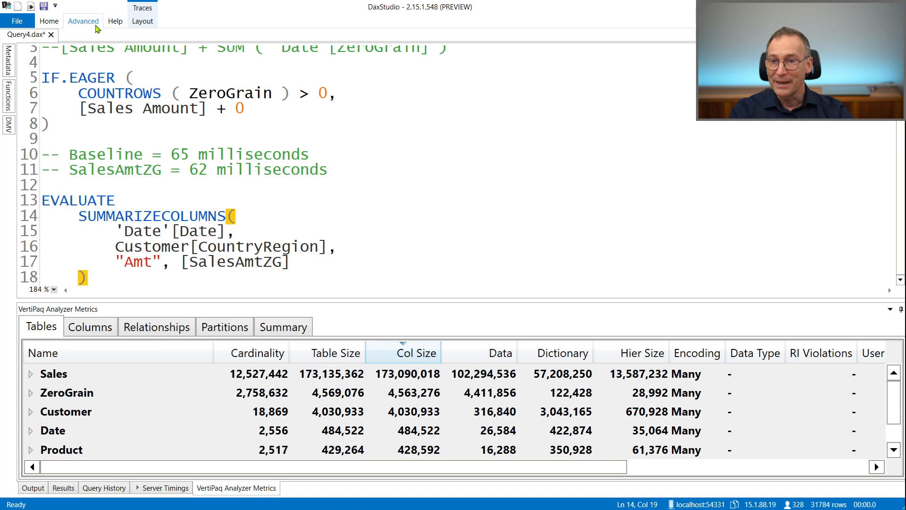
pyautogui.click(95, 24)
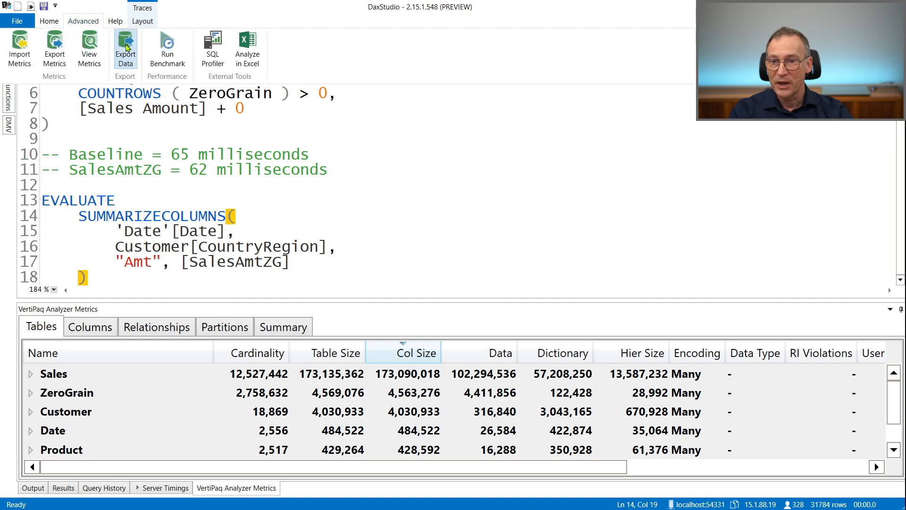
pyautogui.click(101, 46)
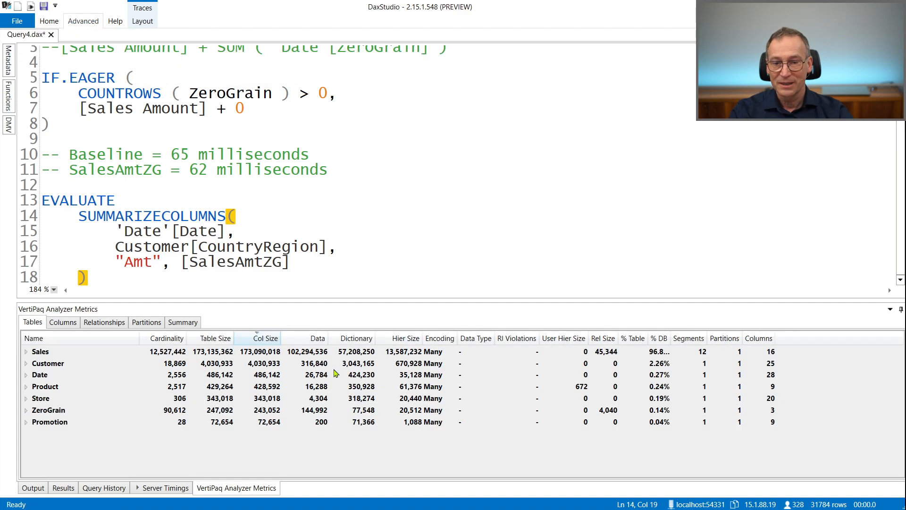
pyautogui.scroll(3, 390, 431)
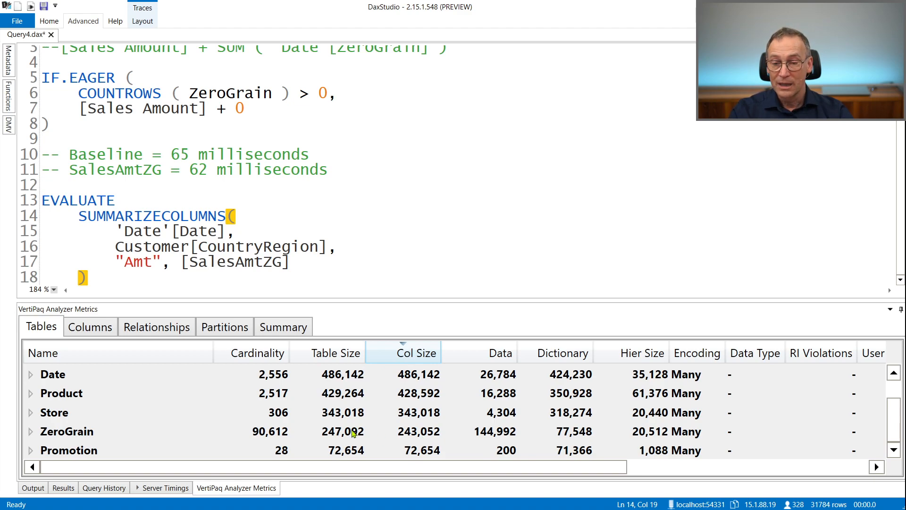
pyautogui.click(291, 203)
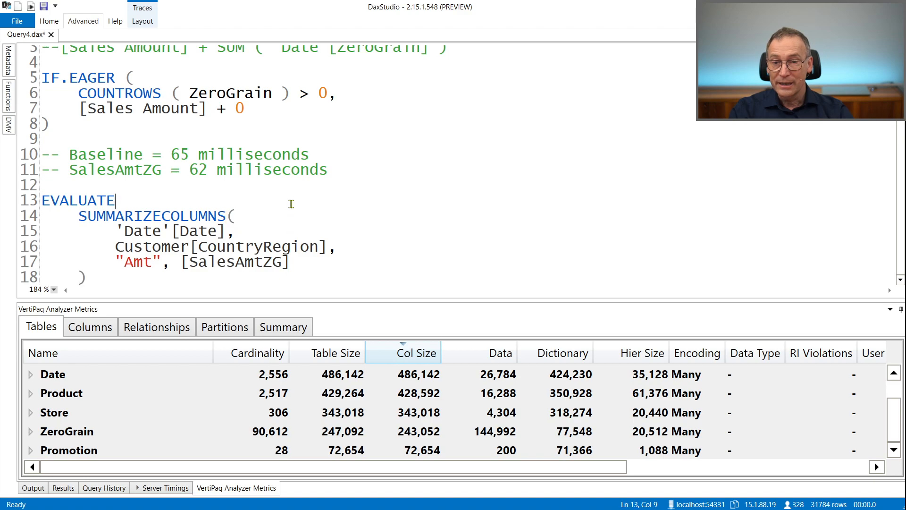
pyautogui.scroll(1, 291, 203)
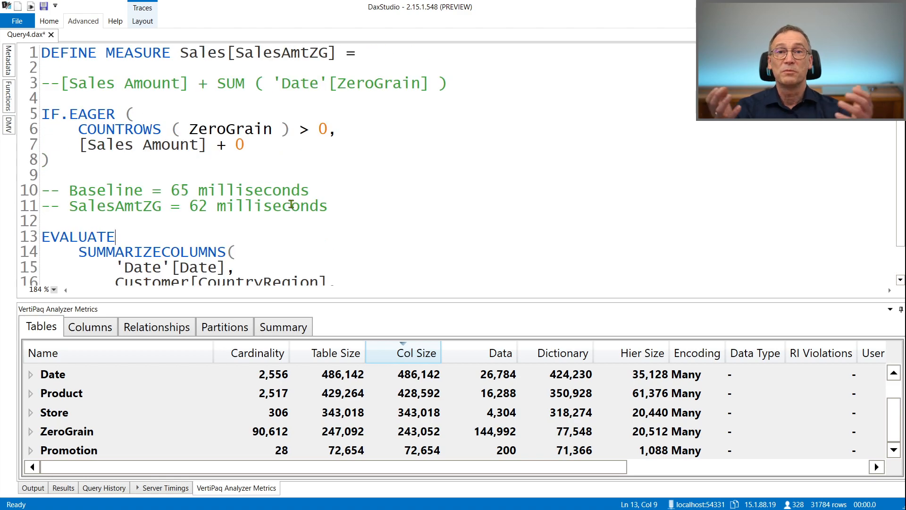